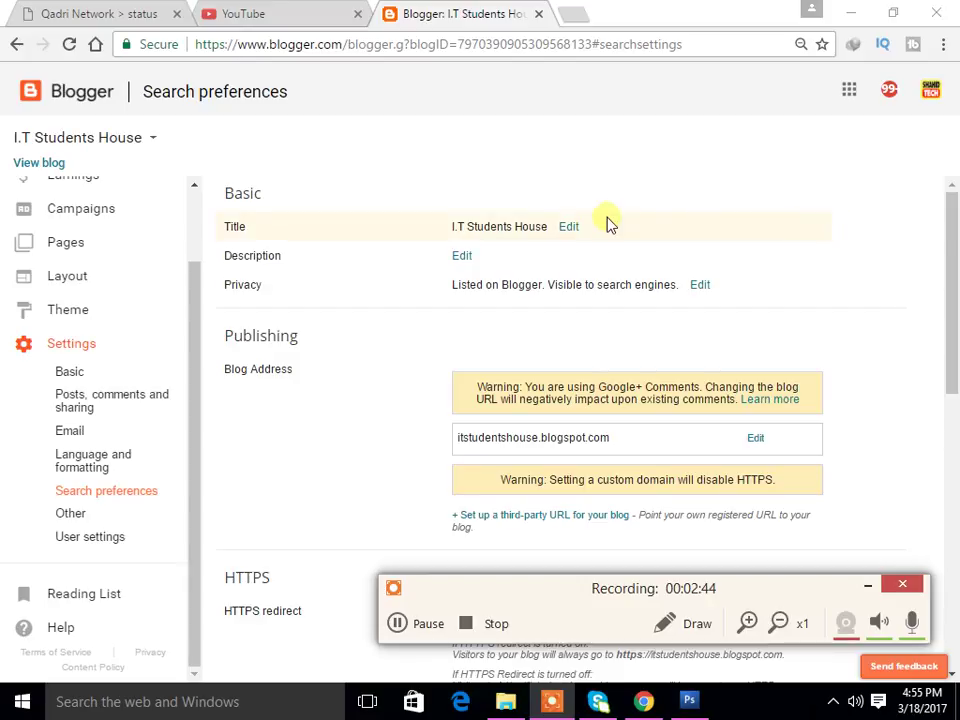
- Open the blog description for editing and cancel it, and save the title as I.T Students House
{"action": "left_click", "coordinate": [468, 257]}
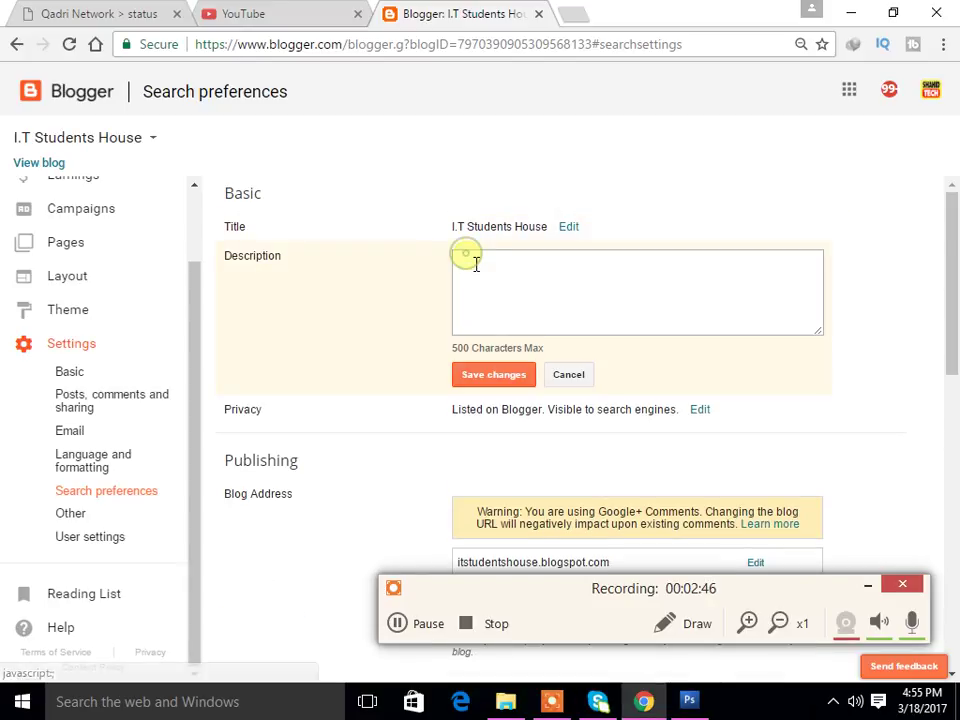
{"action": "left_click", "coordinate": [510, 286]}
{"action": "left_click", "coordinate": [569, 378]}
{"action": "left_click", "coordinate": [572, 228]}
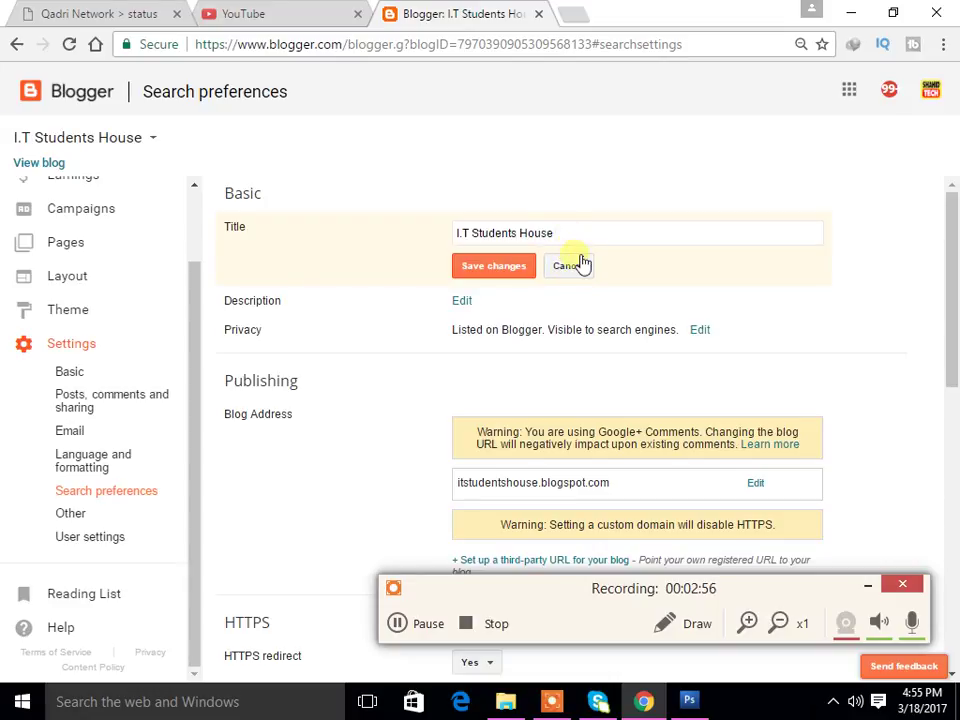
{"action": "left_click", "coordinate": [521, 268]}
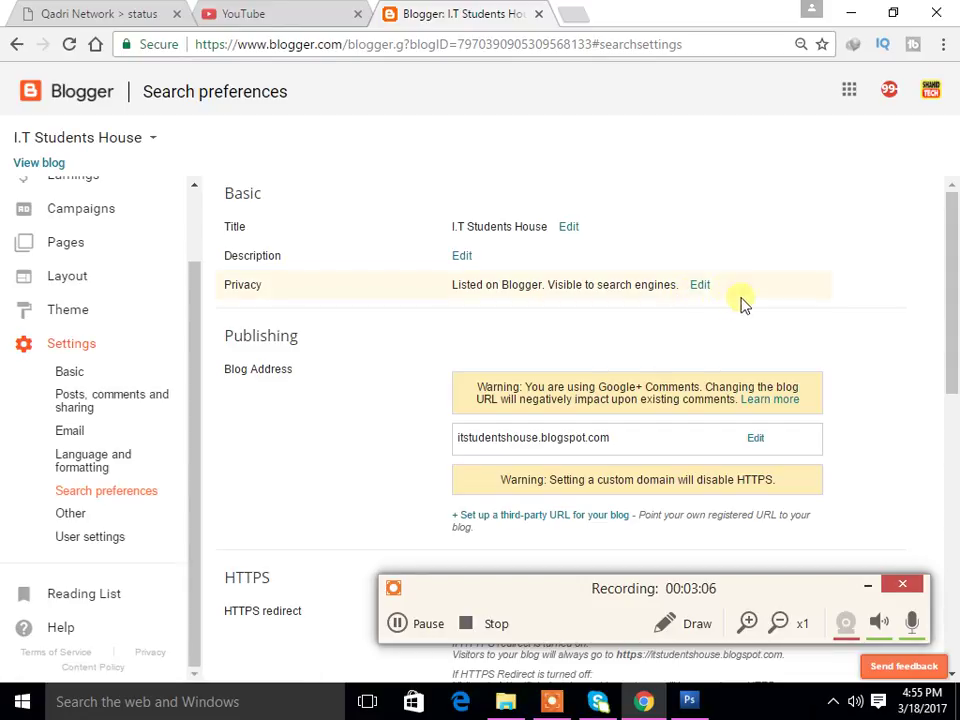
- View the privacy options for blog listings and search engines, cancel them, and review the Publishing section's blog address
{"action": "left_click", "coordinate": [705, 285]}
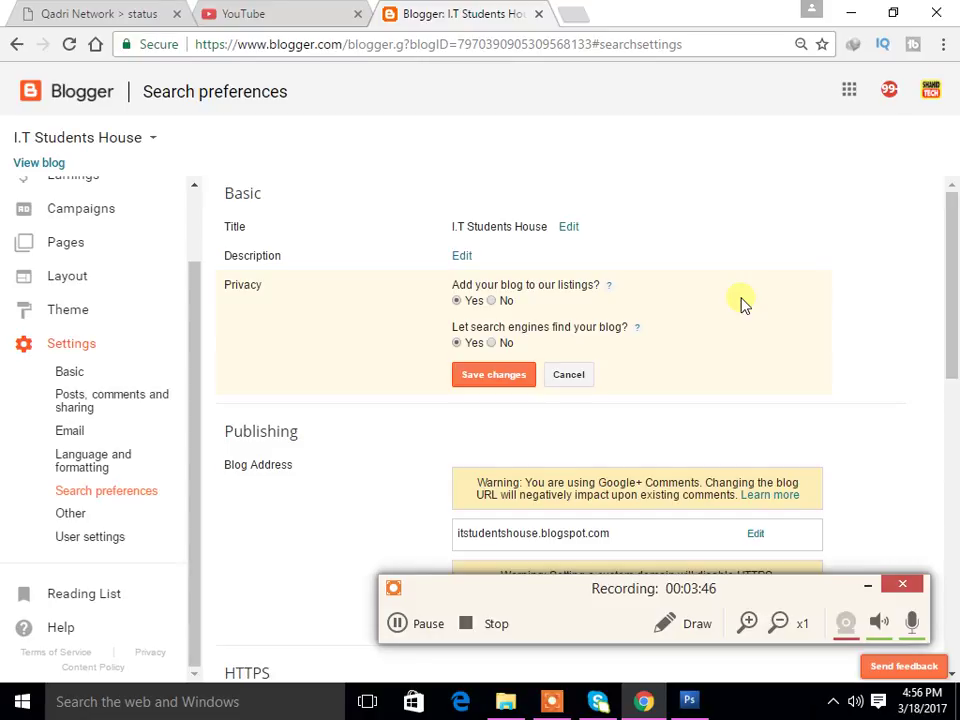
{"action": "left_click", "coordinate": [572, 376]}
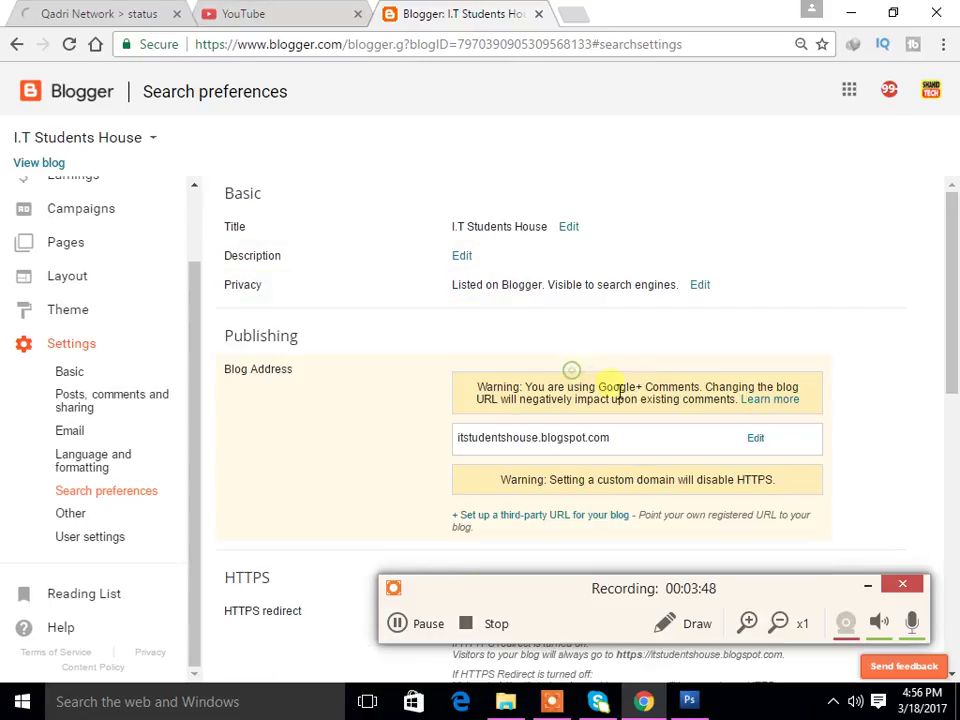
{"action": "scroll", "coordinate": [853, 291], "scroll_direction": "down", "scroll_amount": 2}
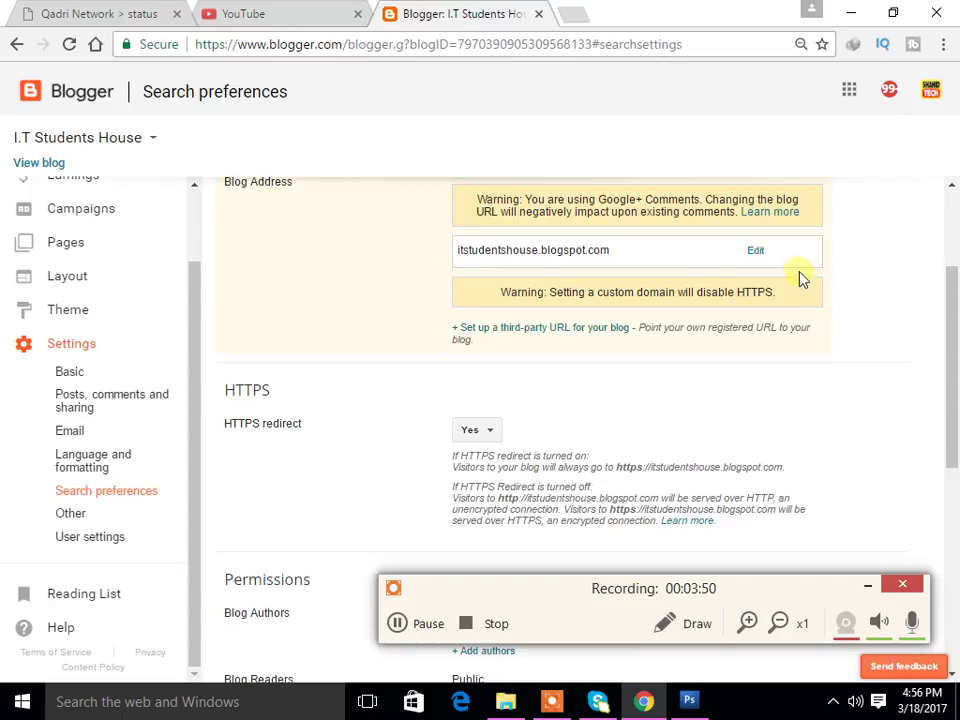
{"action": "left_click_drag", "start_coordinate": [950, 272], "coordinate": [949, 251]}
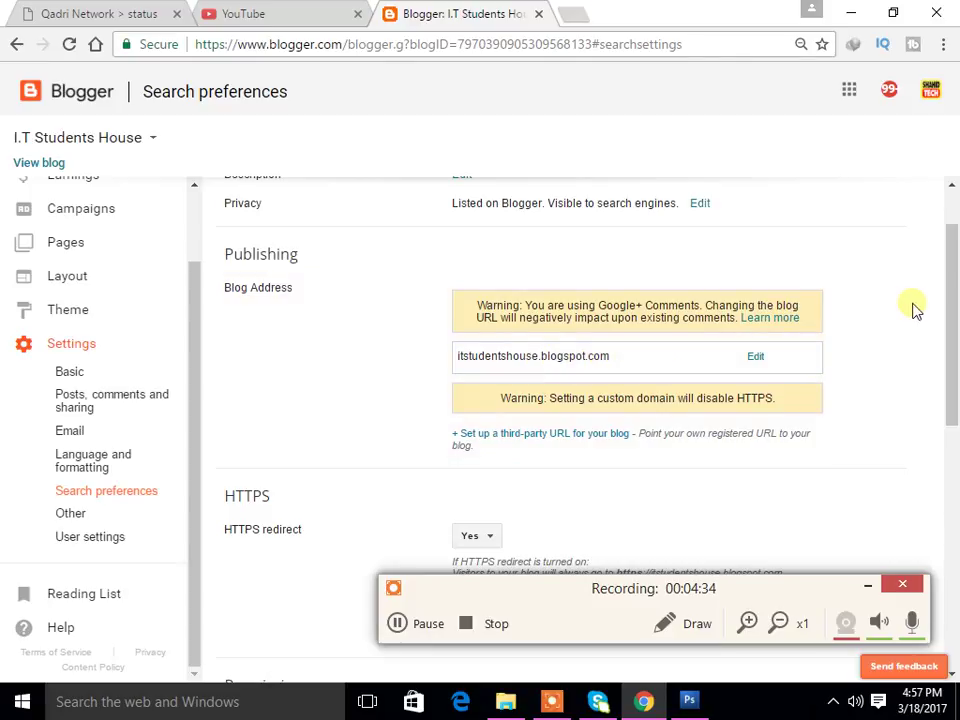
- View the HTTPS redirect options and close them without choosing one
{"action": "left_click_drag", "start_coordinate": [952, 300], "coordinate": [950, 398]}
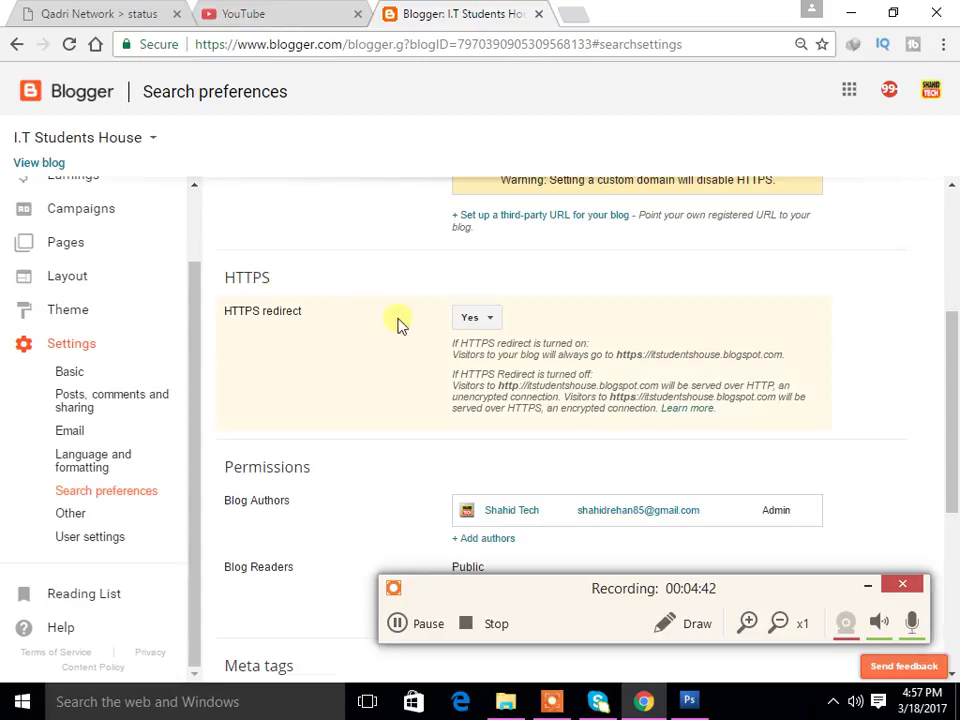
{"action": "left_click", "coordinate": [497, 317]}
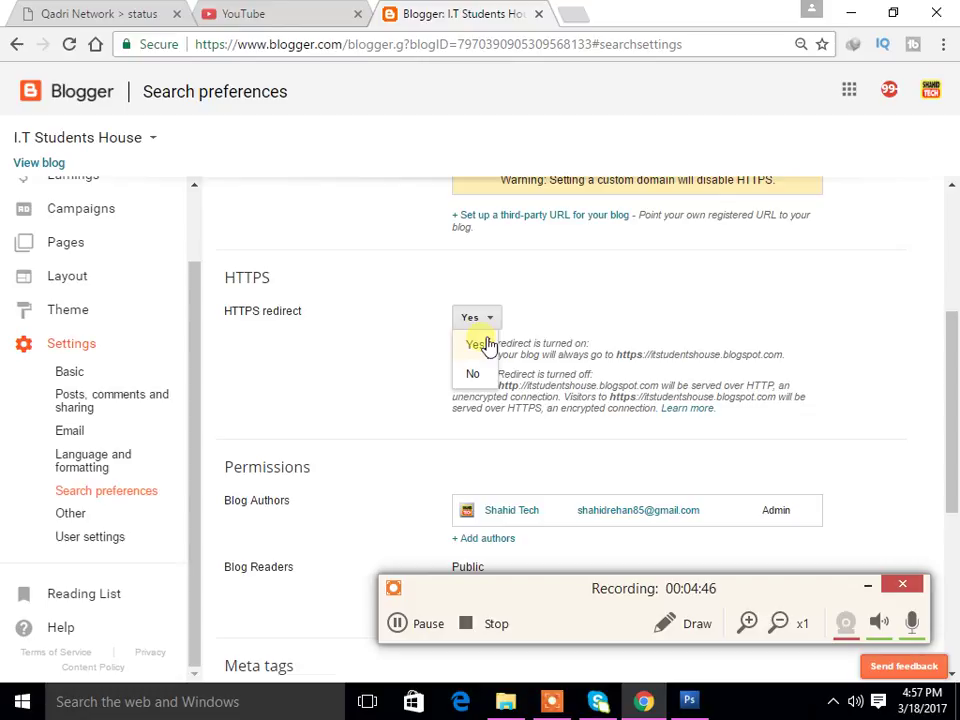
{"action": "left_click", "coordinate": [743, 291]}
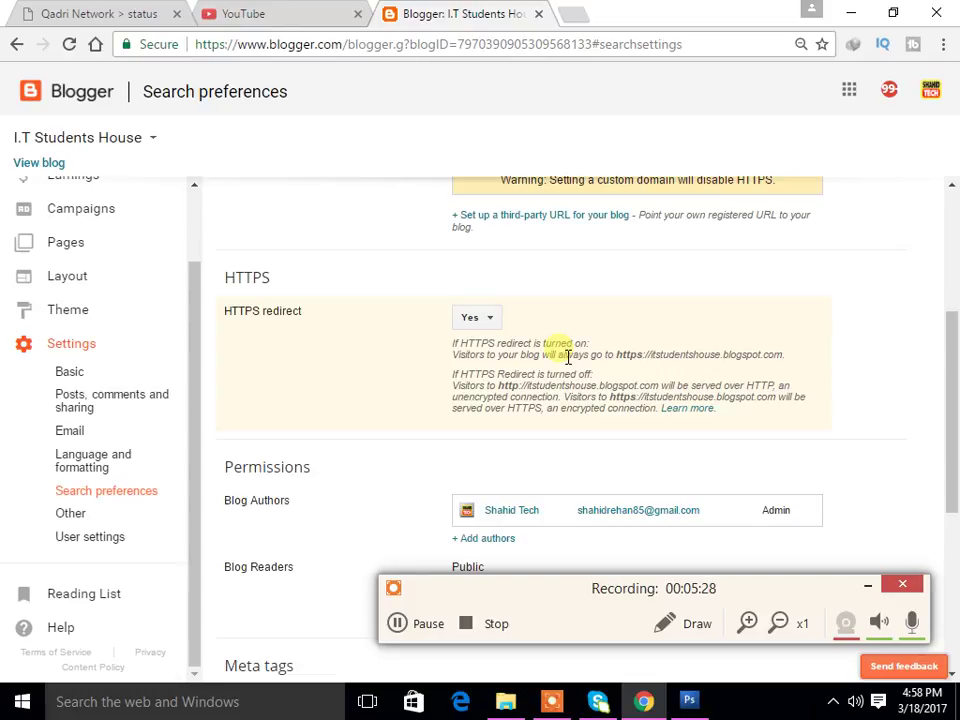
- Review the blog's Permissions section for authors and readers and the Meta tags description setting
{"action": "scroll", "coordinate": [567, 355], "scroll_direction": "down", "scroll_amount": 3}
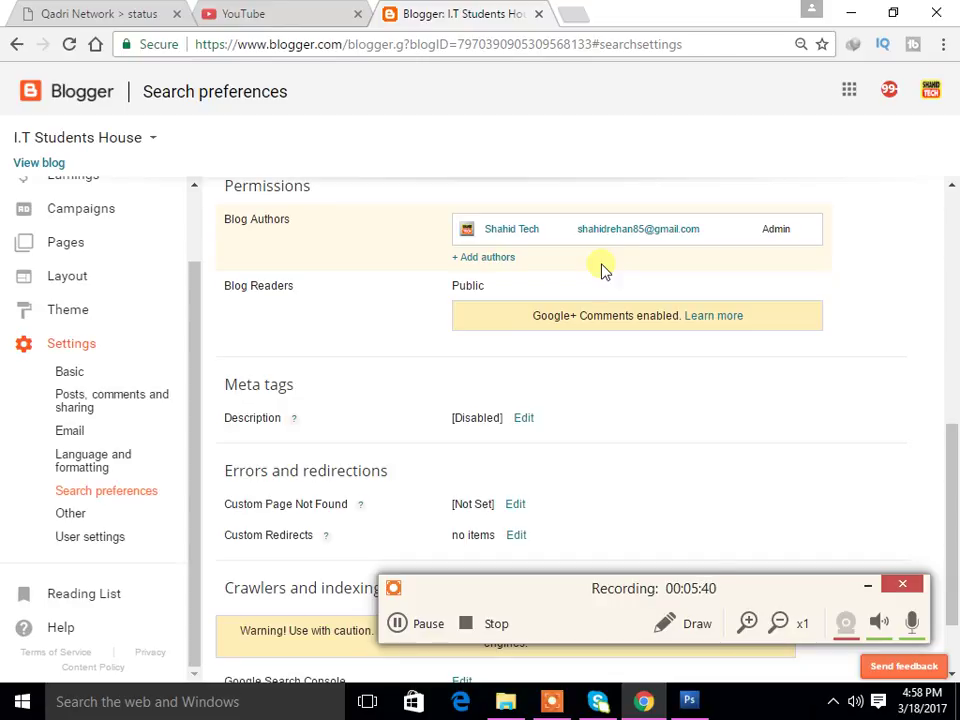
{"action": "left_click", "coordinate": [513, 265]}
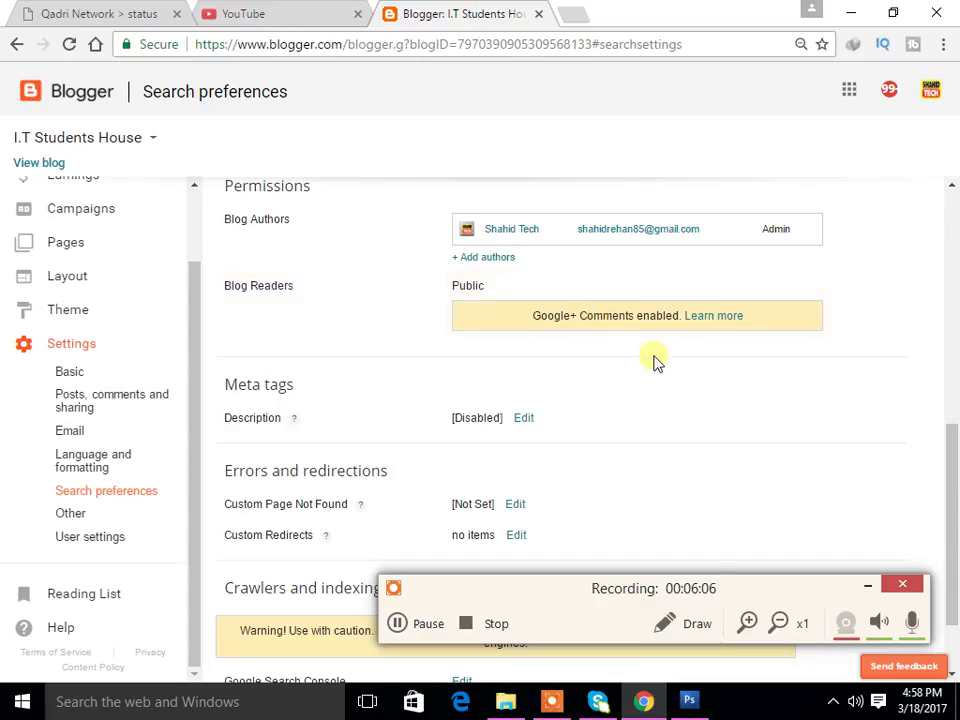
{"action": "scroll", "coordinate": [660, 362], "scroll_direction": "down", "scroll_amount": 1}
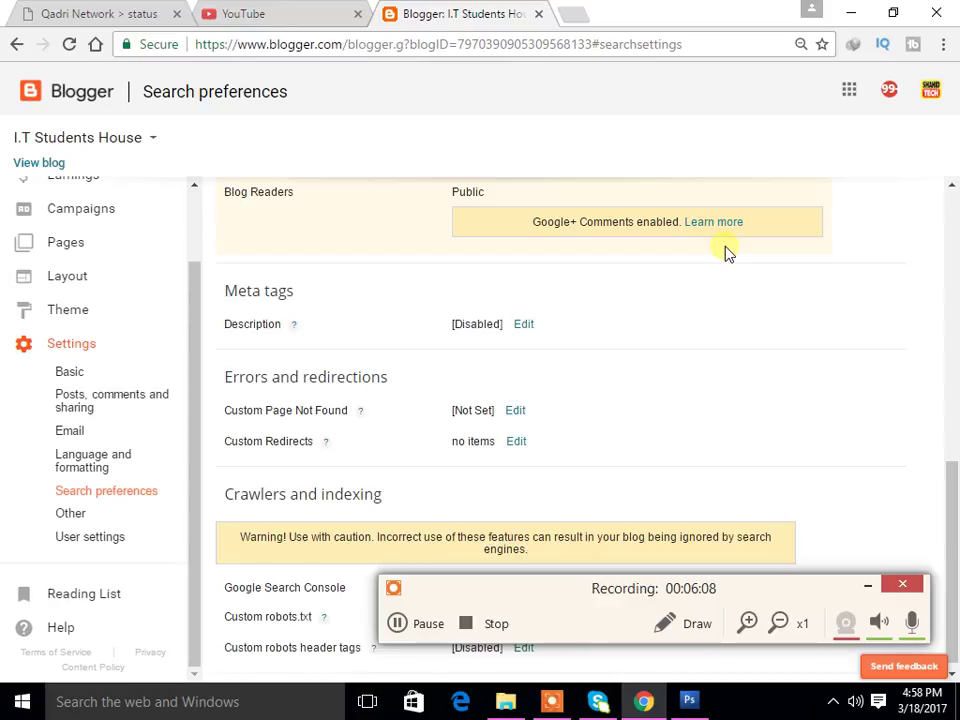
{"action": "scroll", "coordinate": [724, 253], "scroll_direction": "up", "scroll_amount": 1}
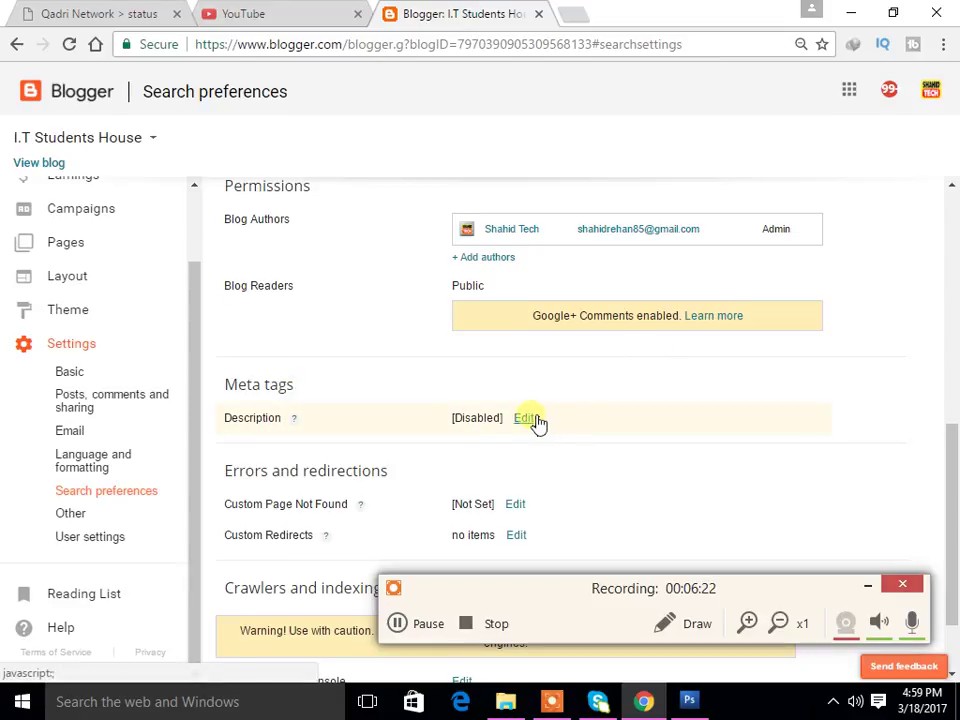
{"action": "scroll", "coordinate": [538, 422], "scroll_direction": "down", "scroll_amount": 1}
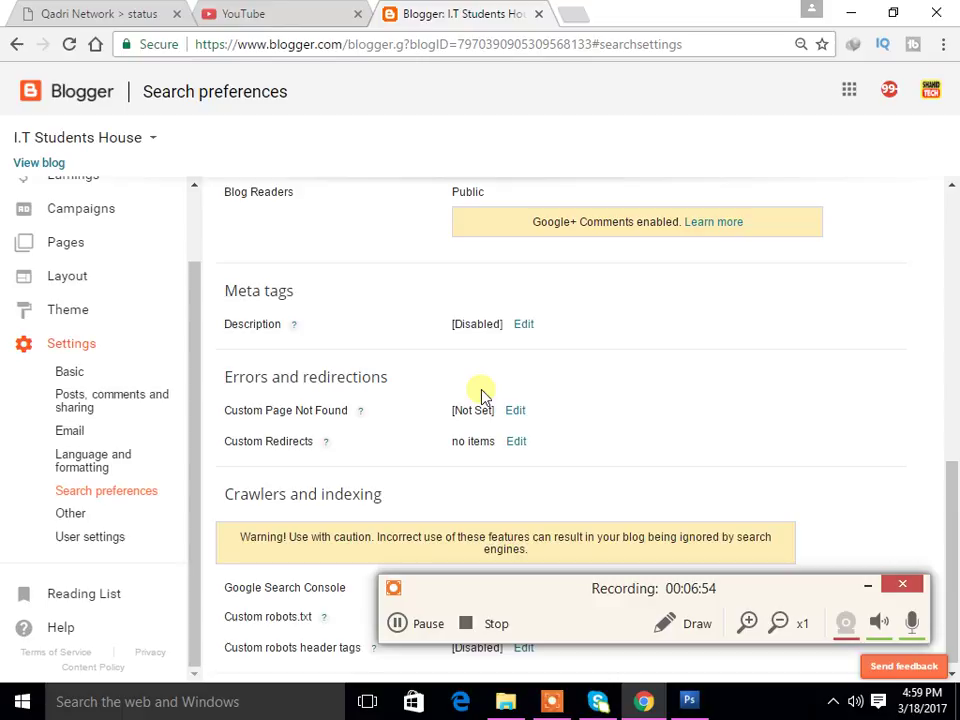
- Open the Custom Page Not Found message for editing and cancel without entering any text
{"action": "left_click", "coordinate": [522, 412]}
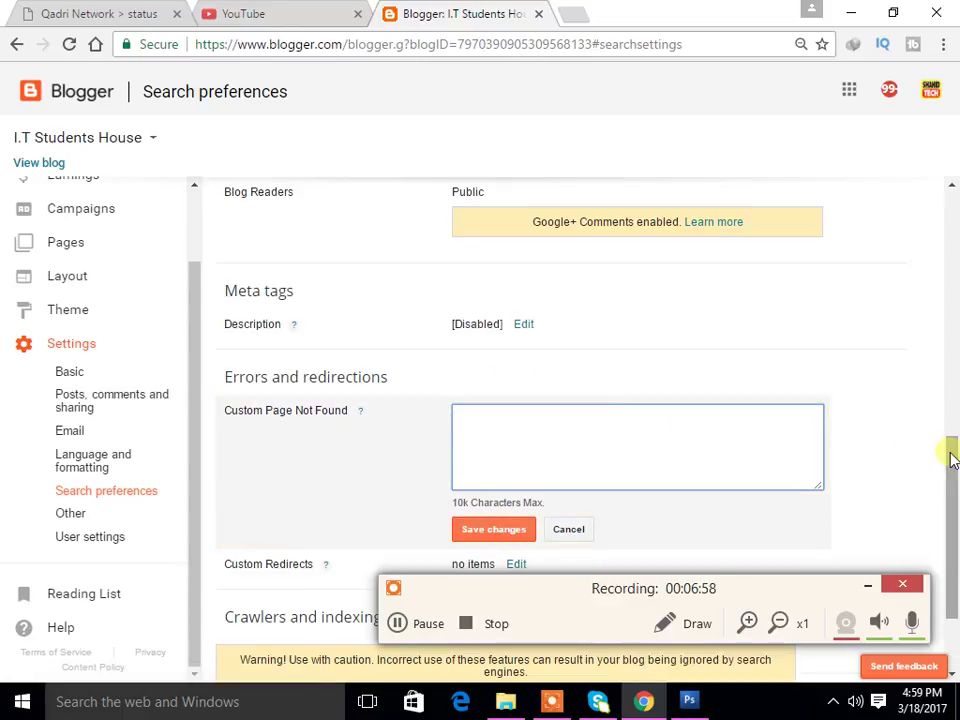
{"action": "scroll", "coordinate": [952, 459], "scroll_direction": "down", "scroll_amount": 1}
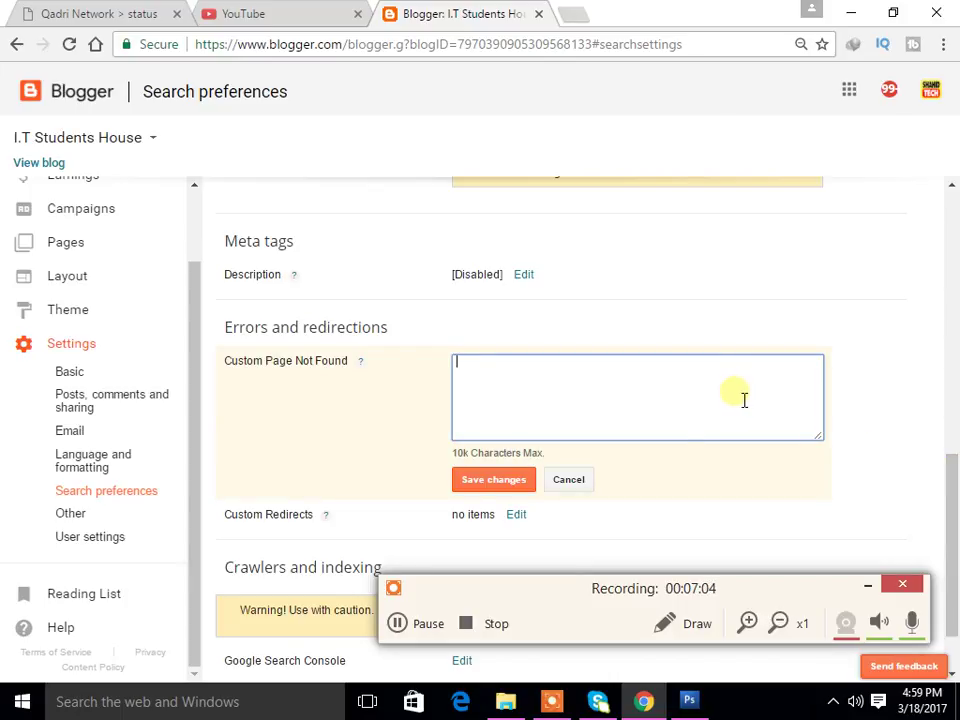
{"action": "left_click", "coordinate": [592, 481]}
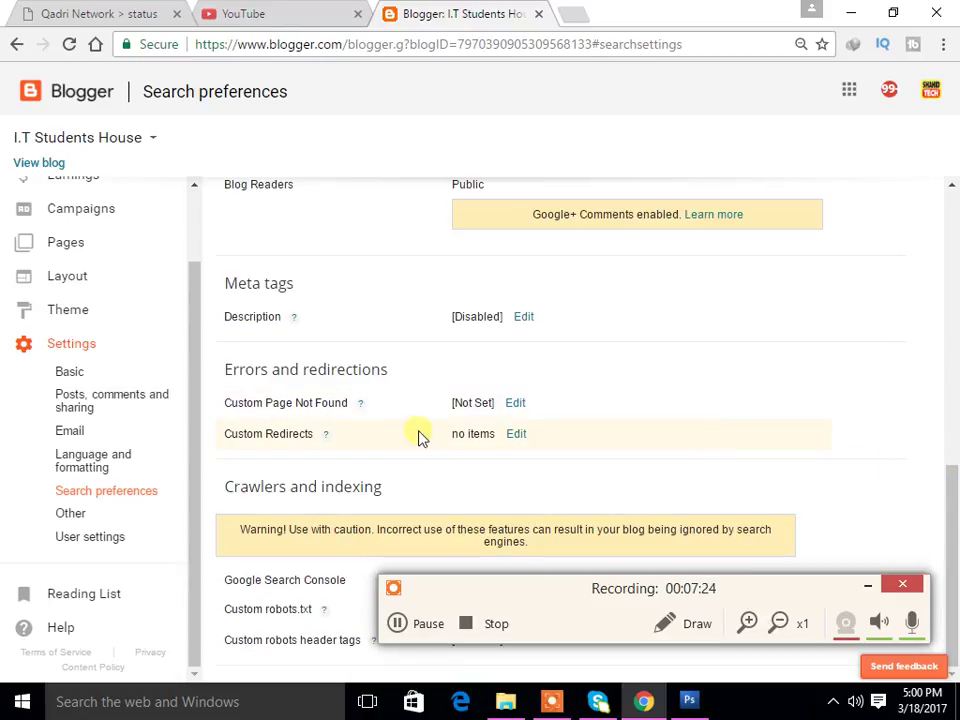
- View the Custom Redirects form, cancel it, and uncover the Crawlers and indexing settings by minimizing the recorder window
{"action": "left_click", "coordinate": [517, 434]}
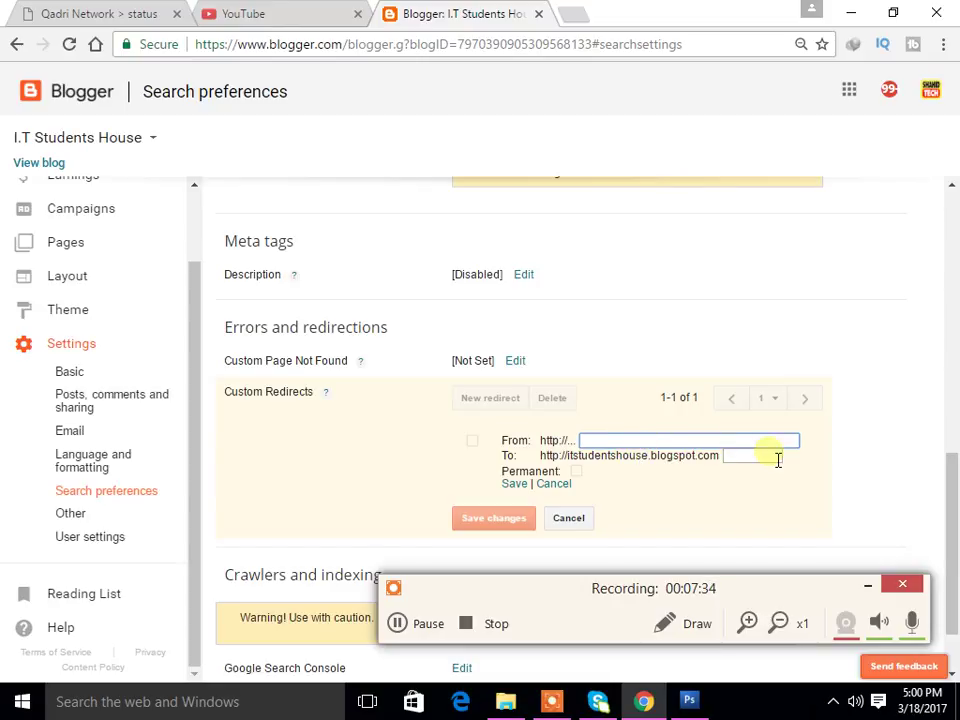
{"action": "left_click", "coordinate": [588, 518]}
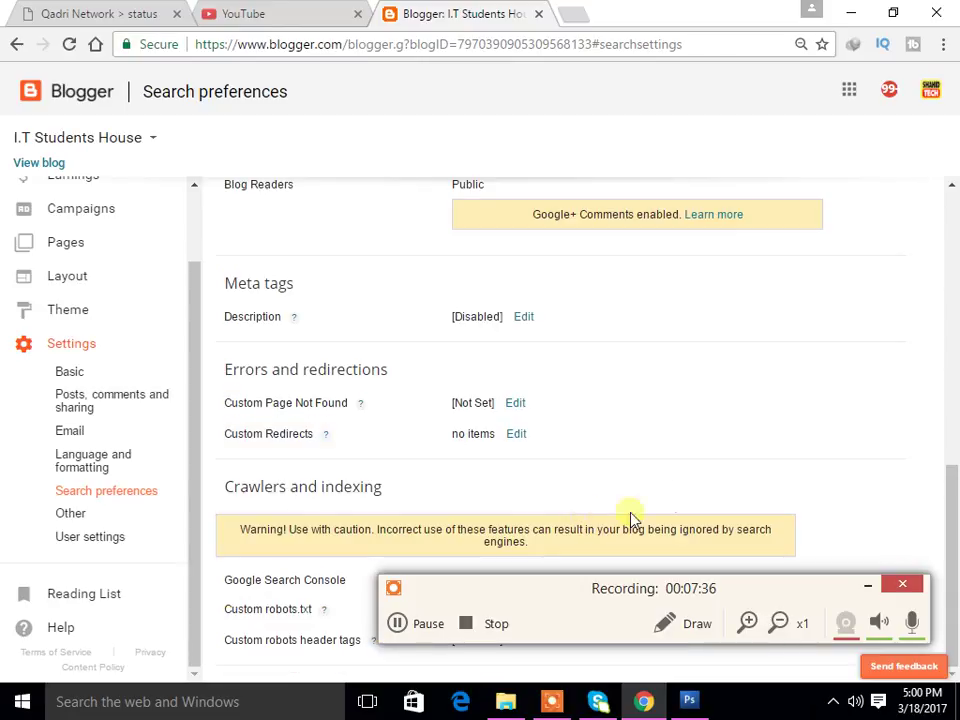
{"action": "left_click", "coordinate": [869, 589]}
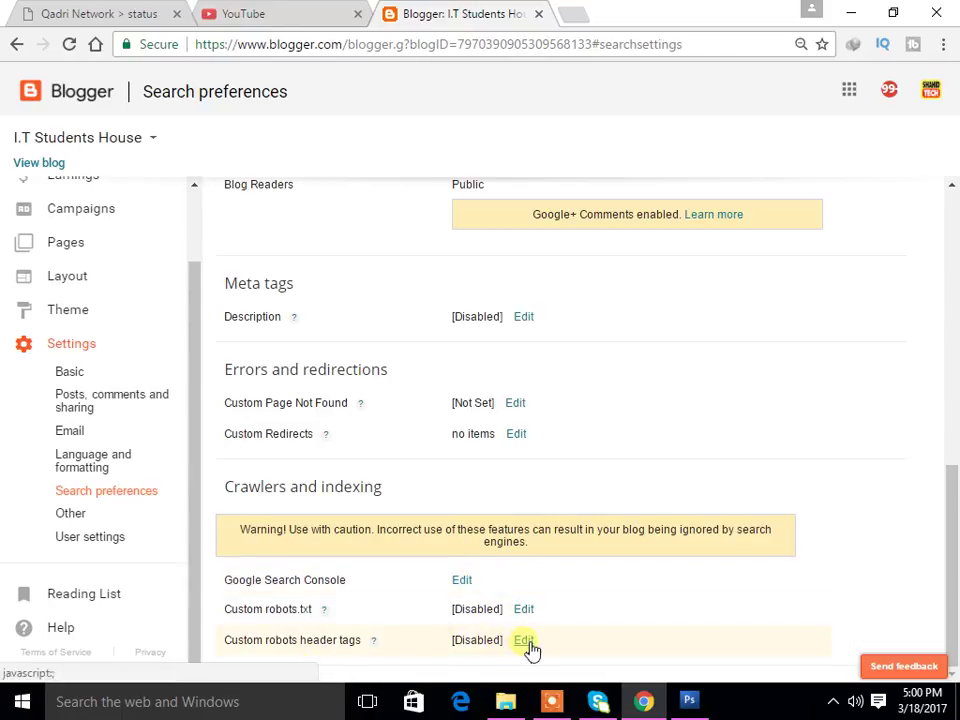
- Open the Other settings page and view the content backup dialog, closing it without saving a backup
{"action": "left_click", "coordinate": [75, 515]}
{"action": "scroll", "coordinate": [797, 311], "scroll_direction": "up", "scroll_amount": 3}
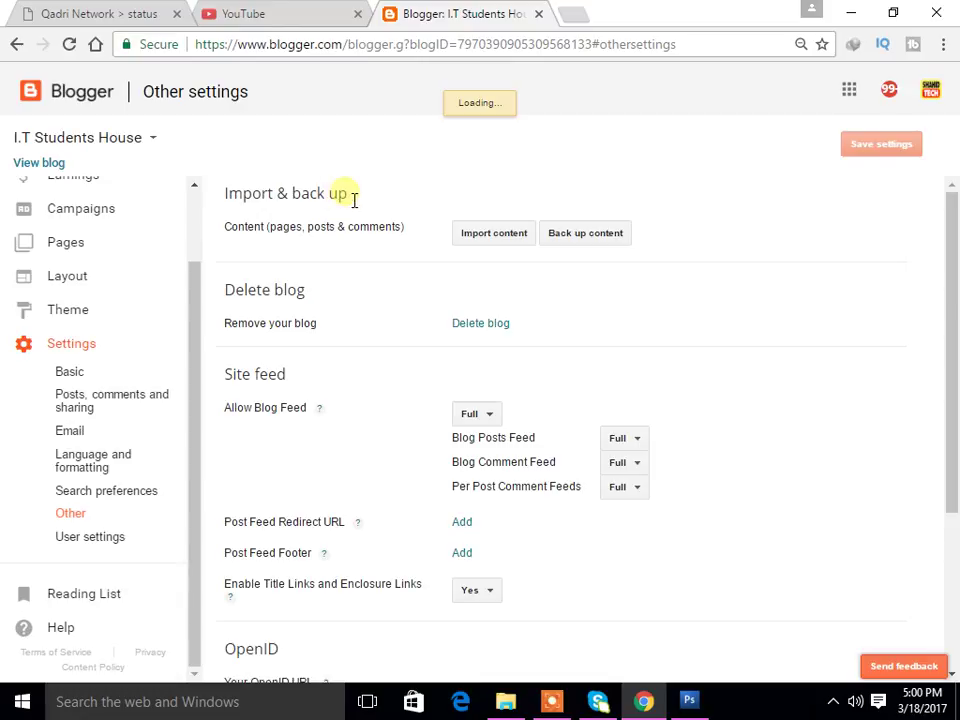
{"action": "left_click", "coordinate": [558, 701]}
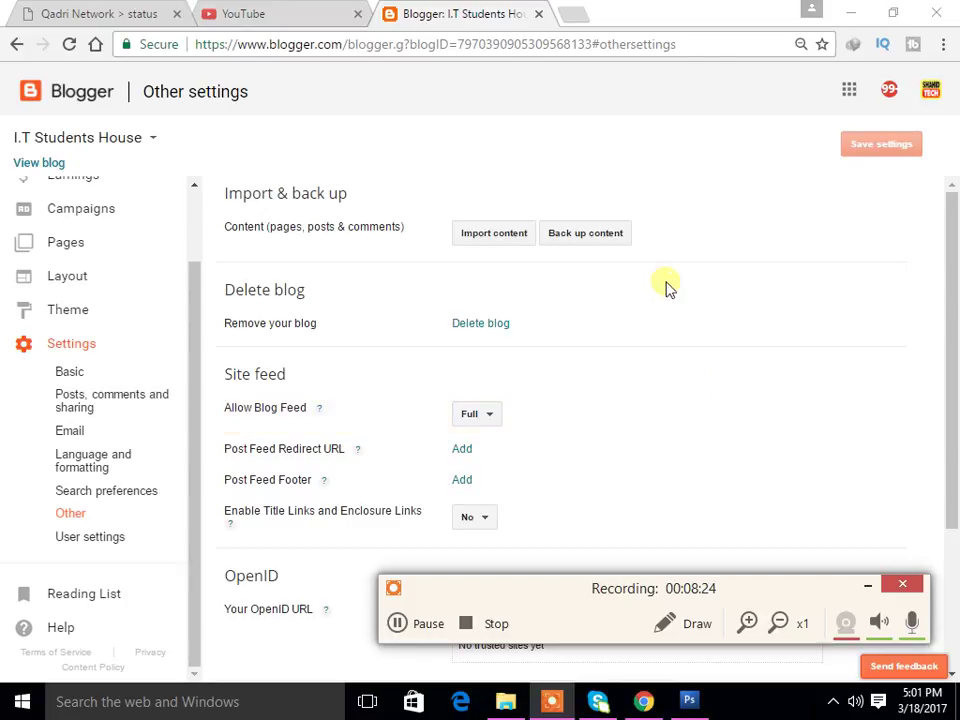
{"action": "left_click", "coordinate": [621, 234]}
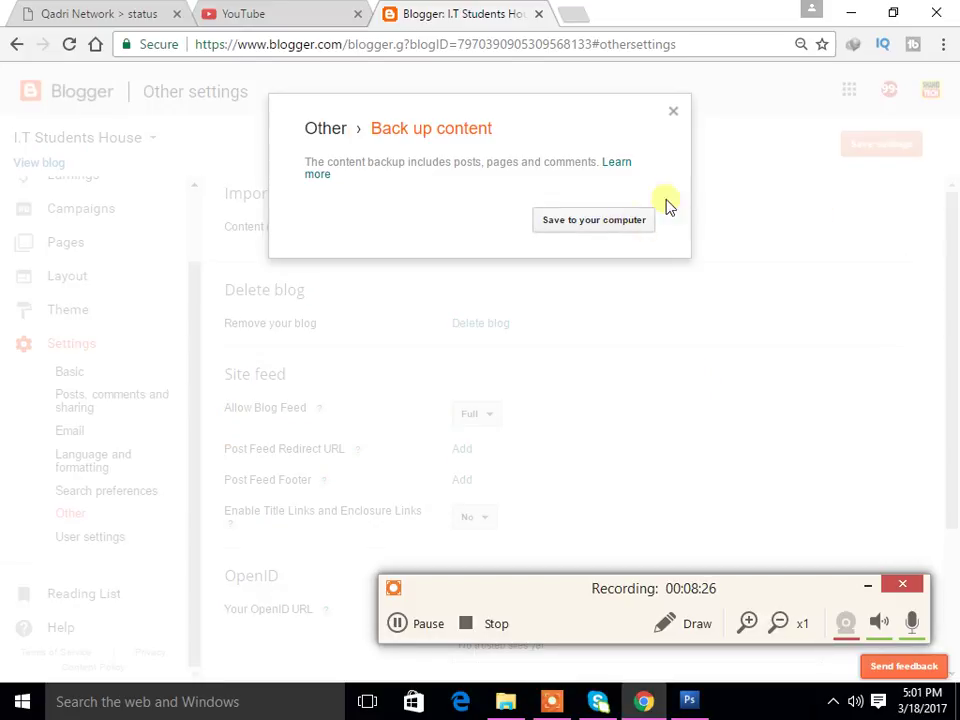
{"action": "left_click", "coordinate": [674, 113]}
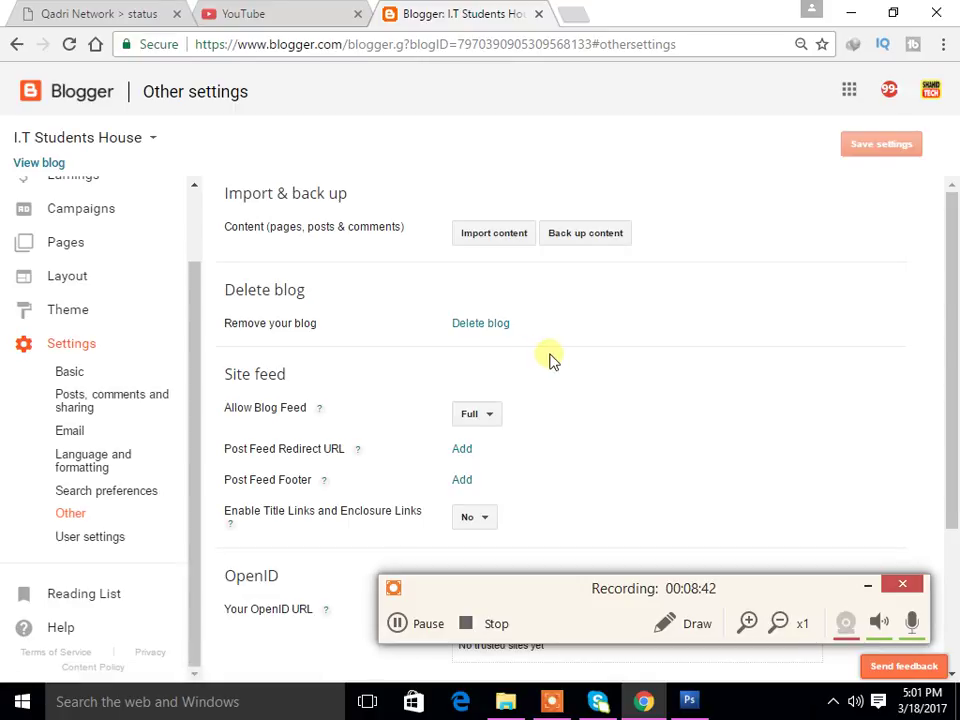
- Review the site feed, OpenID and adult content settings, and open the User settings page
{"action": "scroll", "coordinate": [551, 362], "scroll_direction": "down", "scroll_amount": 2}
{"action": "scroll", "coordinate": [551, 362], "scroll_direction": "down", "scroll_amount": 1}
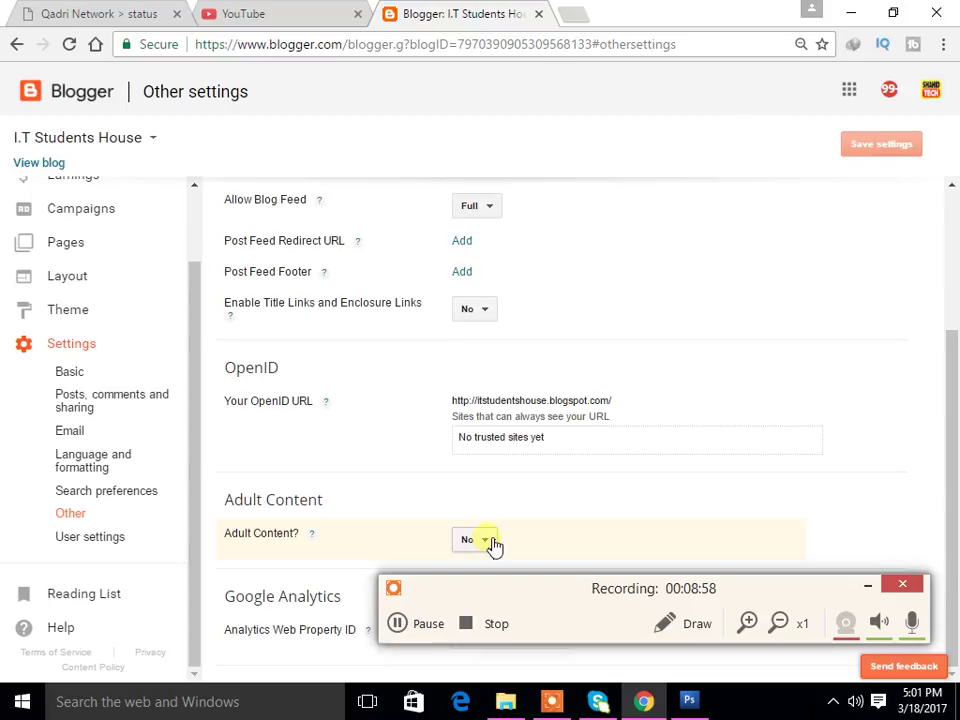
{"action": "left_click", "coordinate": [132, 537]}
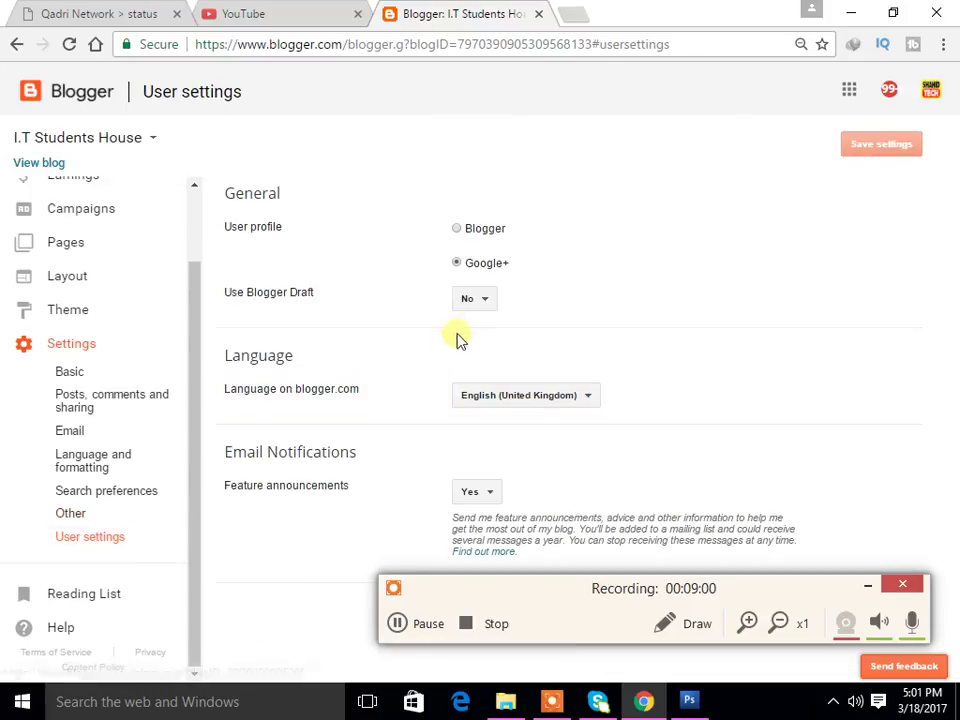